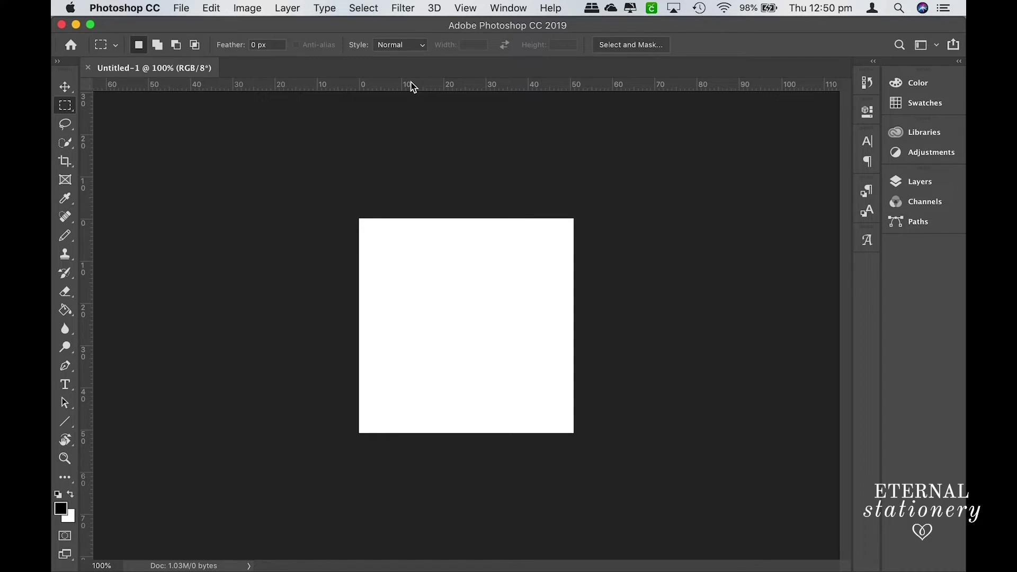
# Step: Place two vertical and two horizontal guides along the four edges of the white canvas
pyautogui.click(469, 12)
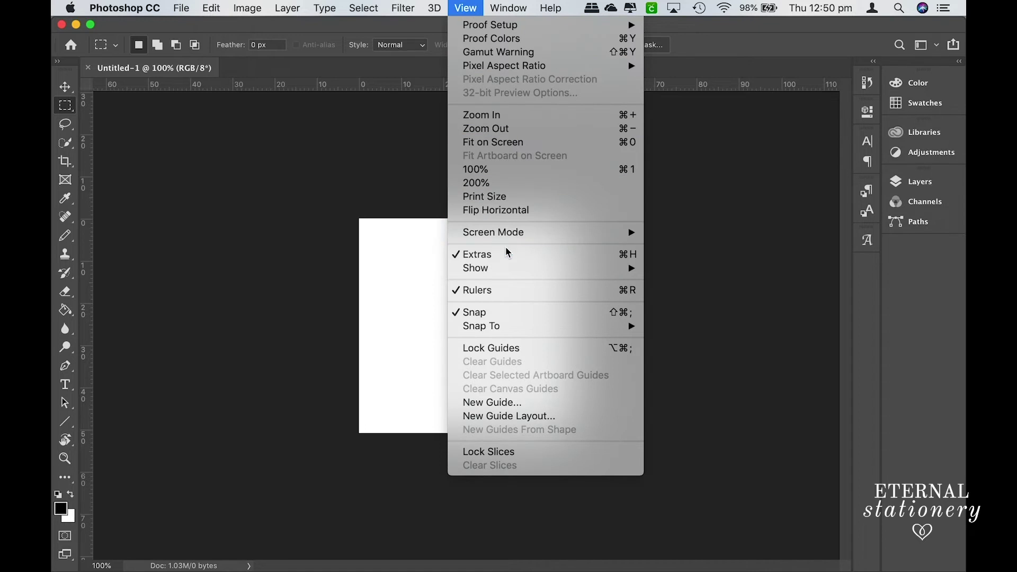
pyautogui.click(336, 301)
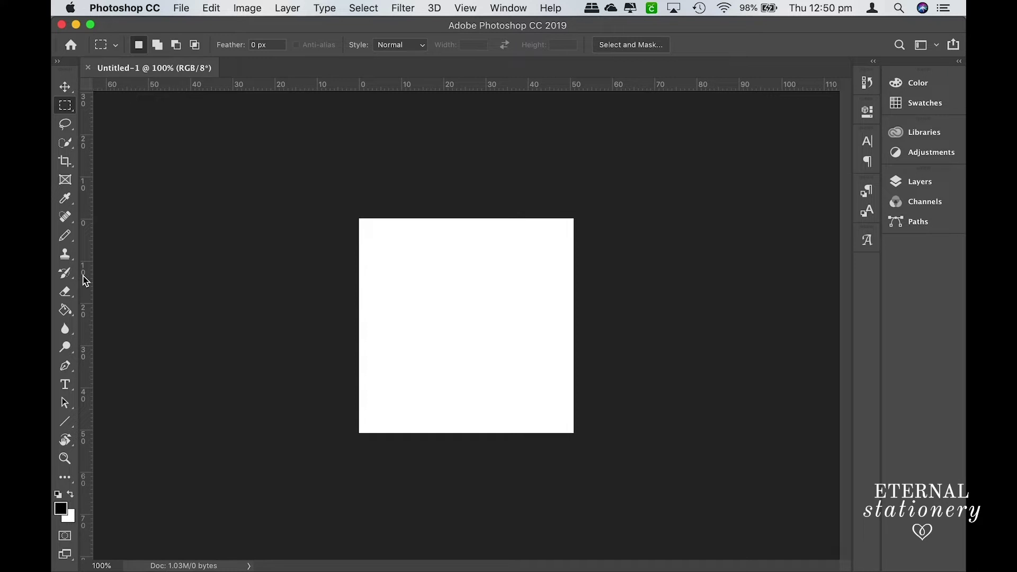
pyautogui.moveTo(86, 281); pyautogui.dragTo(573, 267)
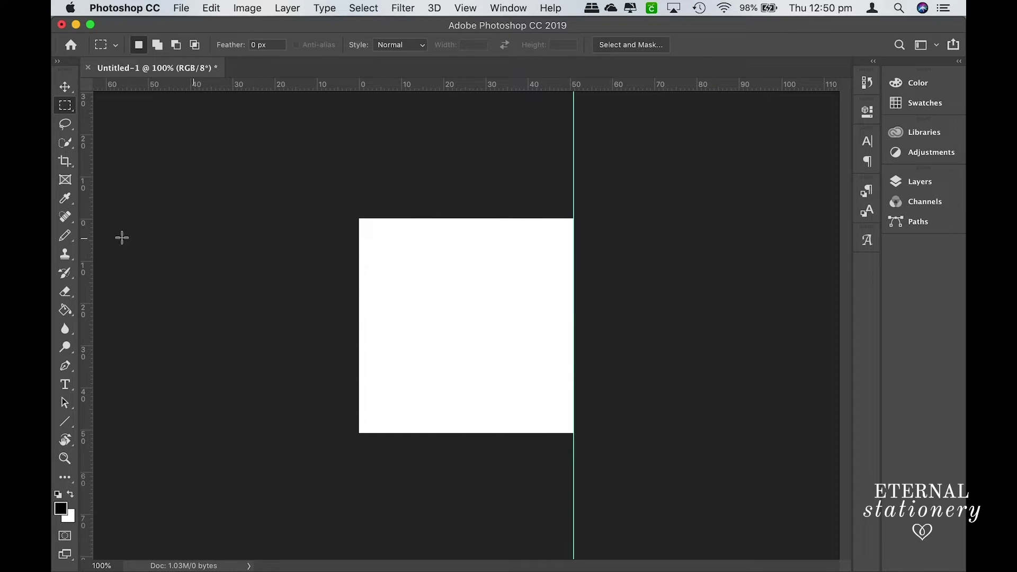
pyautogui.moveTo(85, 243); pyautogui.dragTo(362, 267)
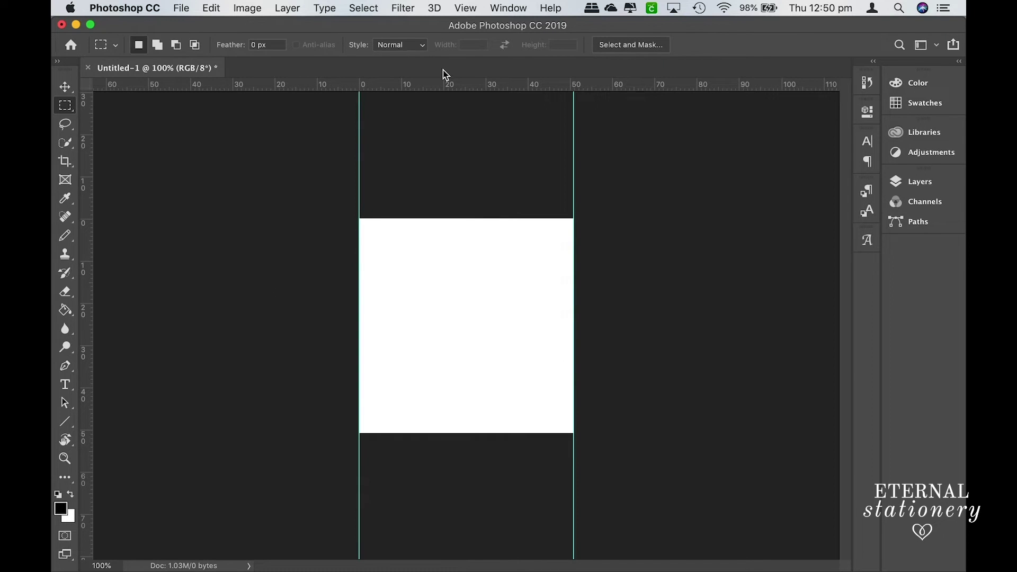
pyautogui.moveTo(440, 88); pyautogui.dragTo(445, 218)
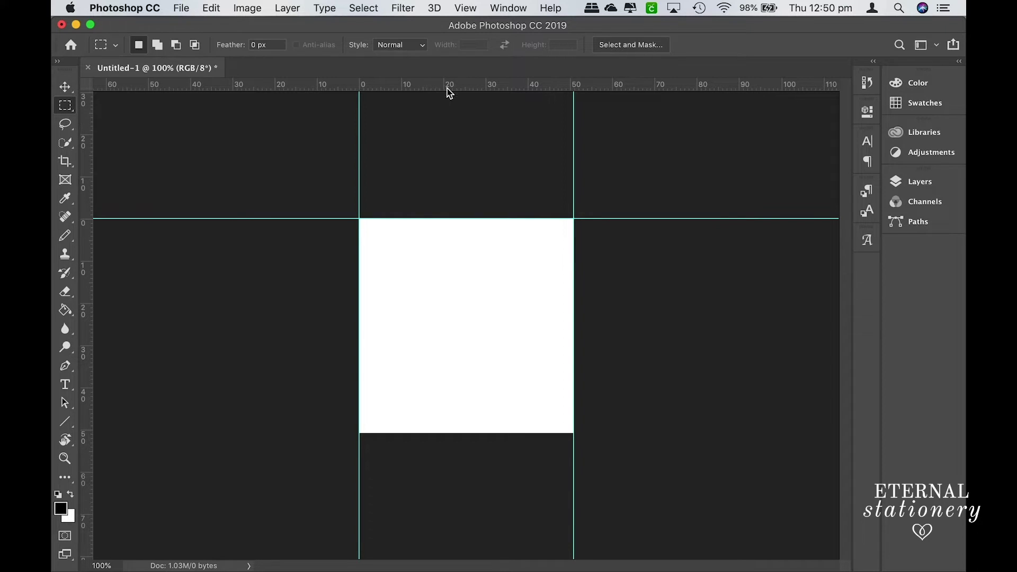
pyautogui.moveTo(452, 86); pyautogui.dragTo(464, 433)
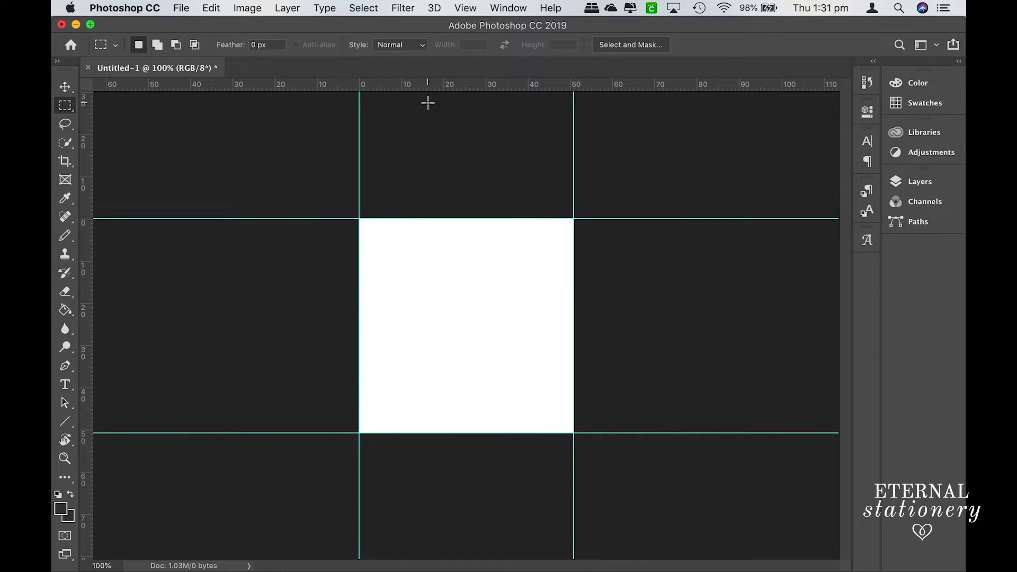
# Step: Extend the canvas by 0.125 inches in both width and height, relative to its current size and anchored at the centre
pyautogui.click(242, 9)
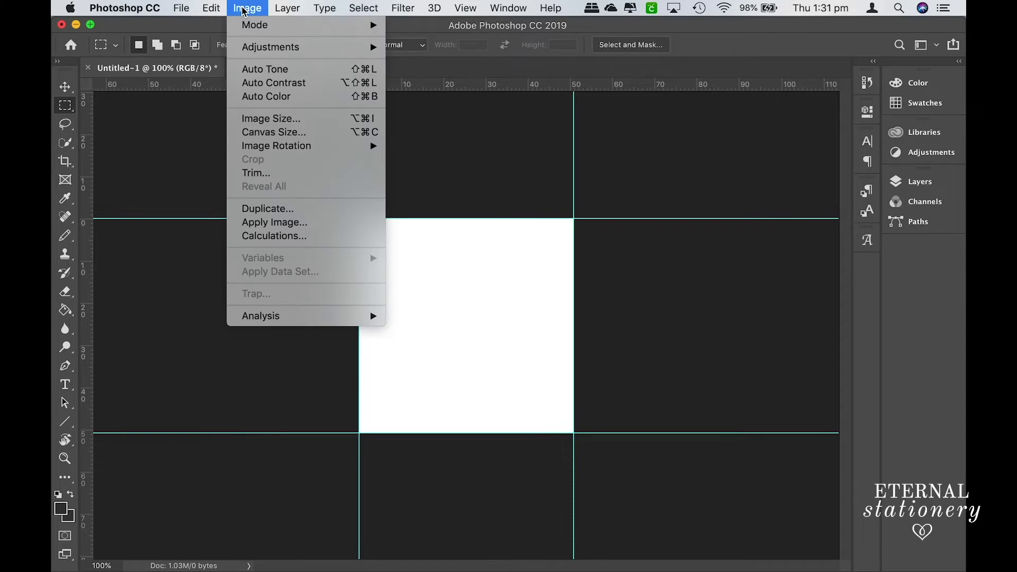
pyautogui.click(275, 131)
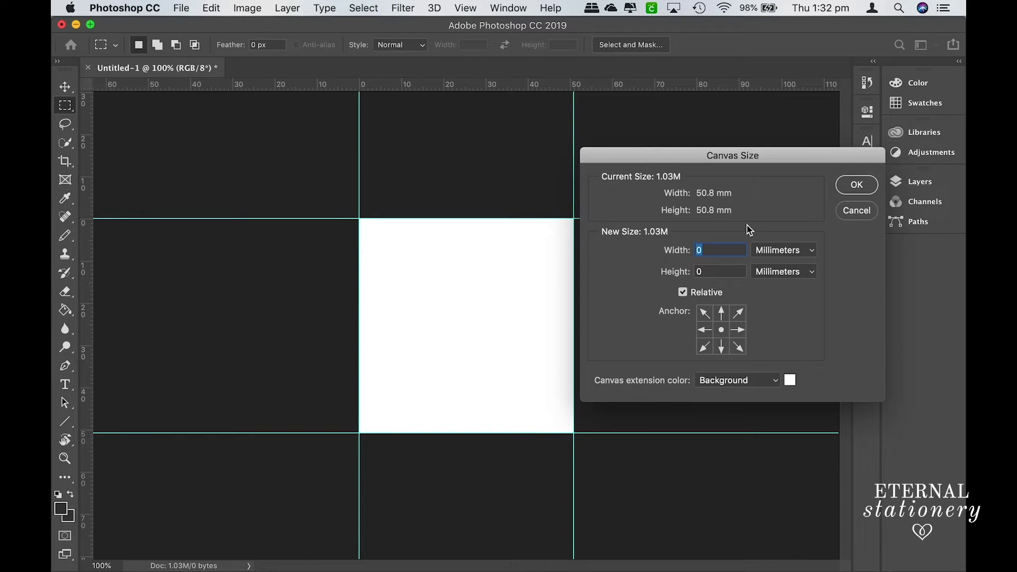
pyautogui.click(766, 252)
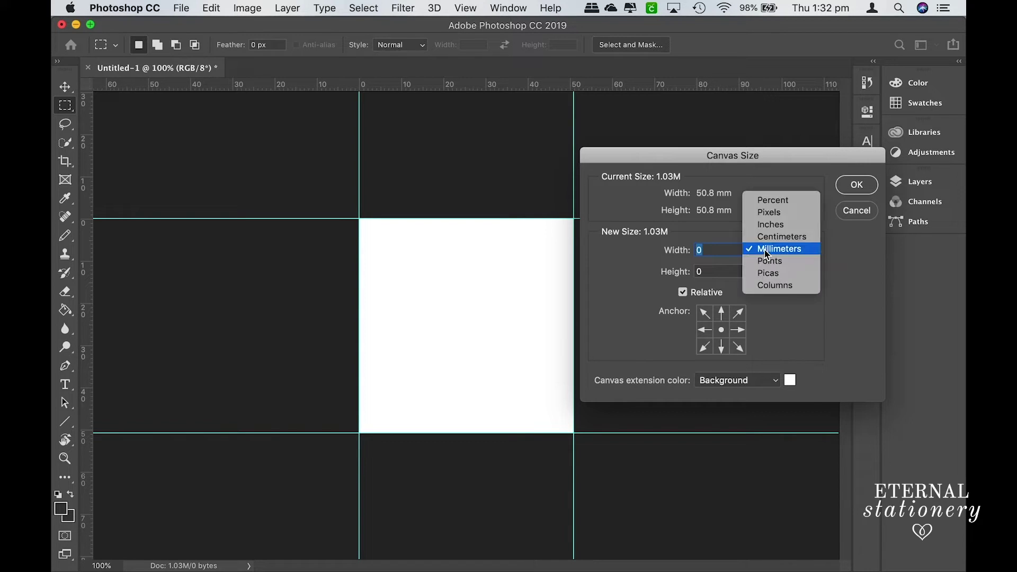
pyautogui.click(773, 225)
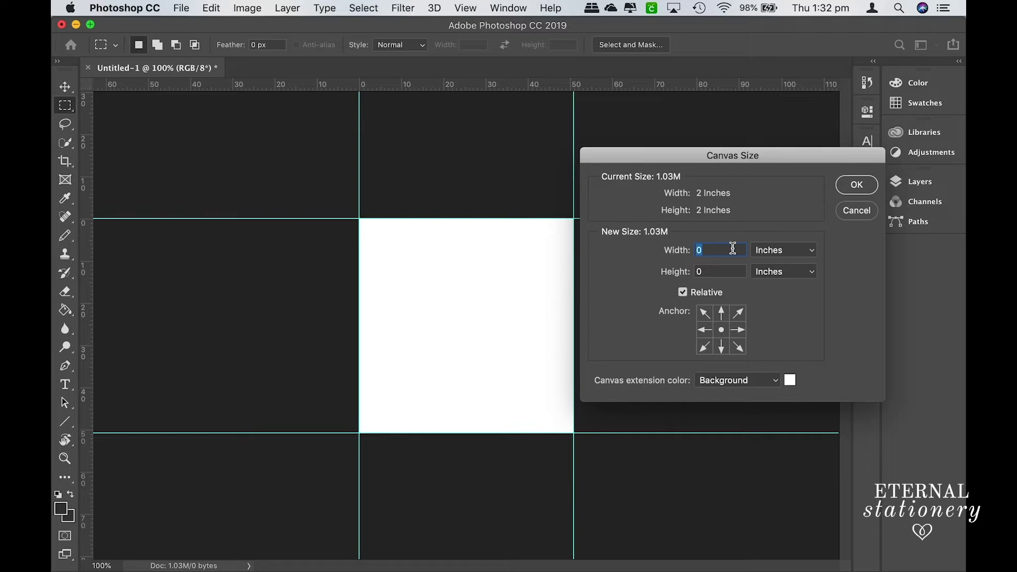
pyautogui.write('0.125')
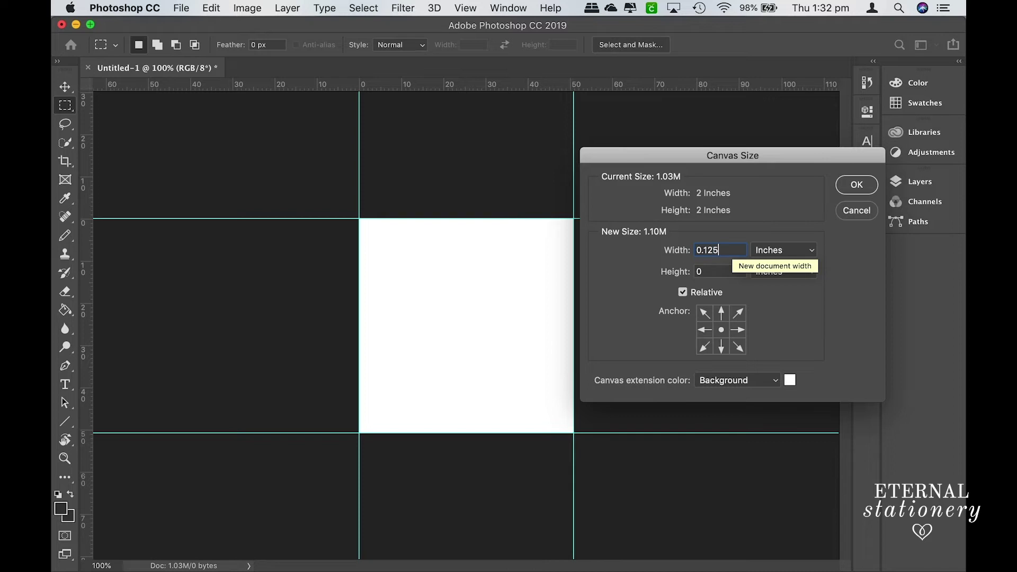
pyautogui.press('Tab')
pyautogui.write('0.125')
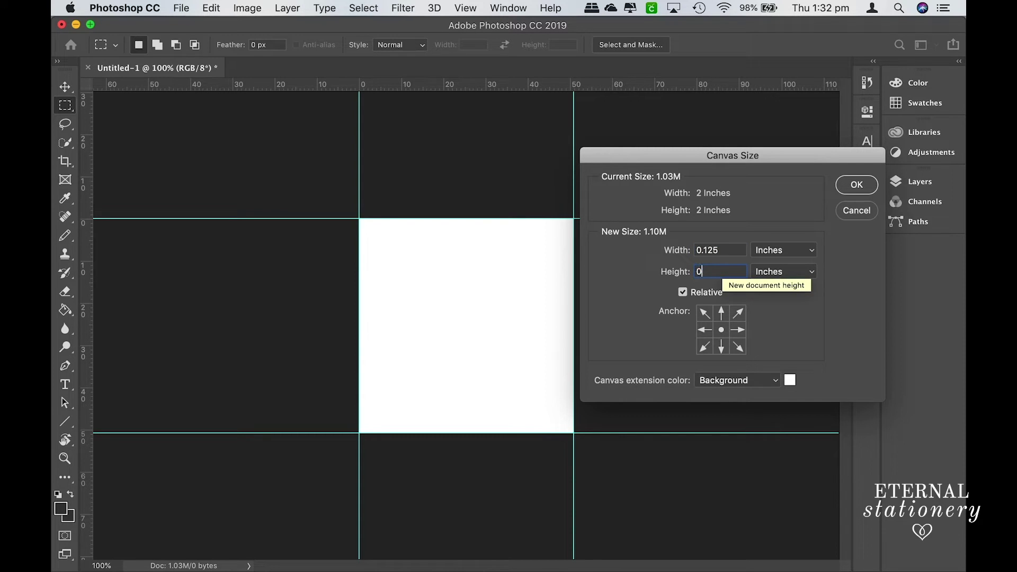
pyautogui.click(784, 250)
pyautogui.click(786, 256)
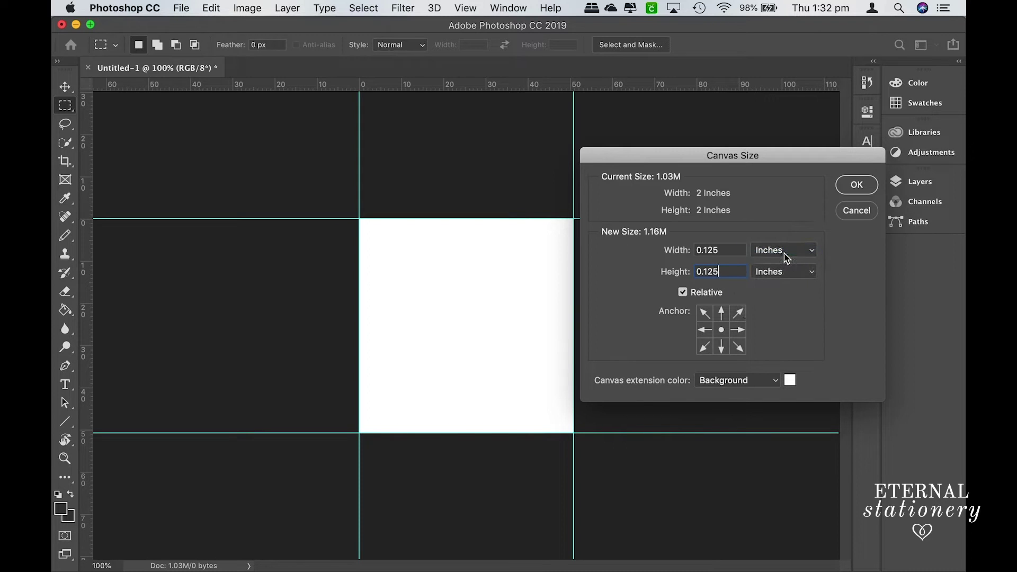
pyautogui.click(787, 257)
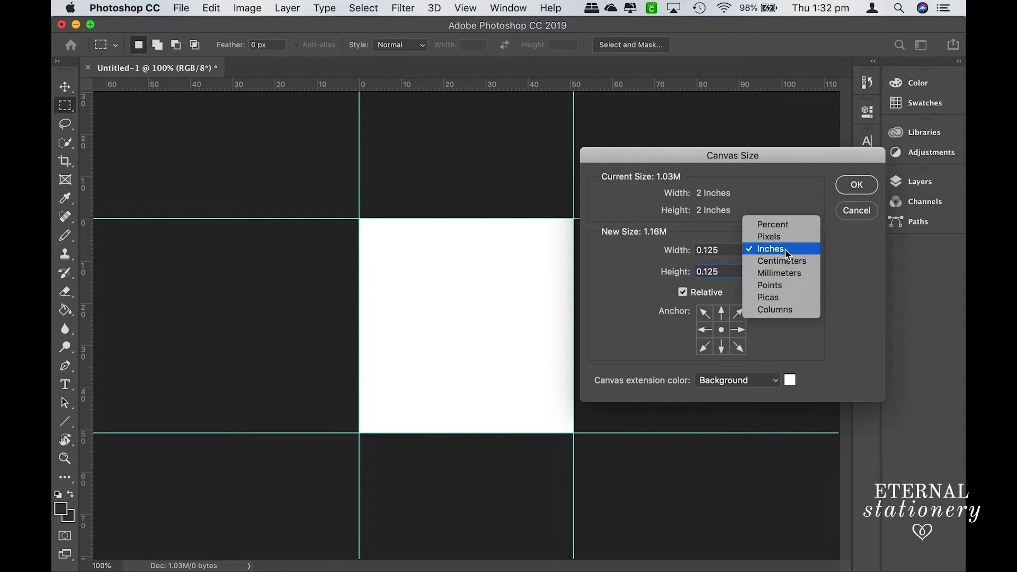
pyautogui.click(774, 250)
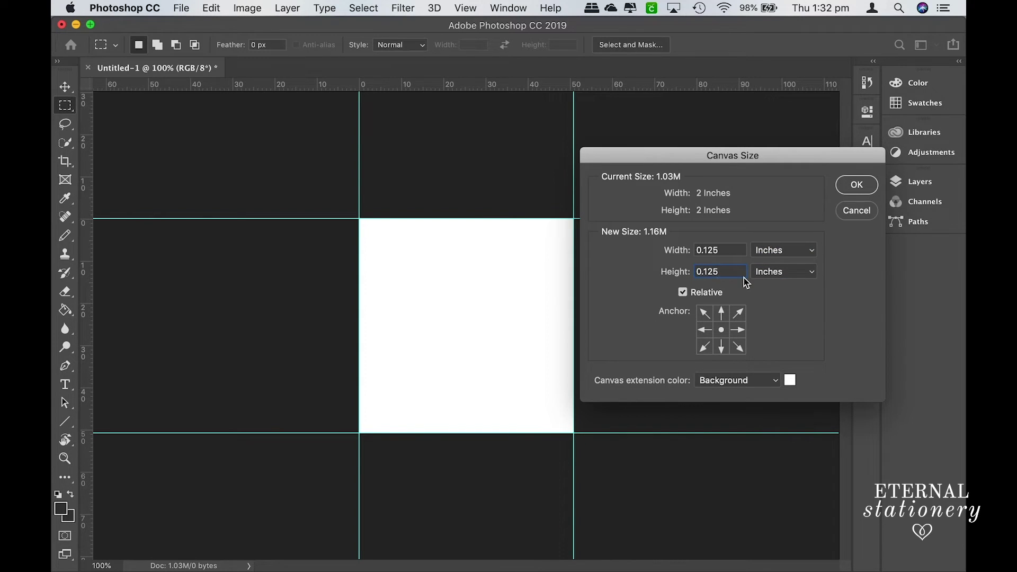
pyautogui.click(682, 292)
pyautogui.click(854, 186)
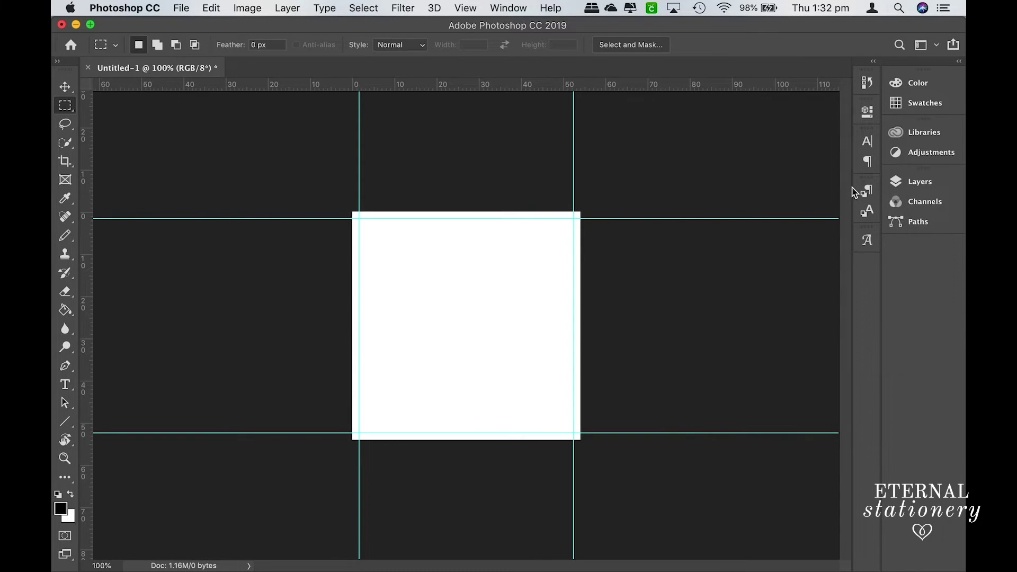
# Step: Add a new layer above the date text layer and name it CROP
pyautogui.scroll(5, 567, 243)
pyautogui.scroll(2, 573, 243)
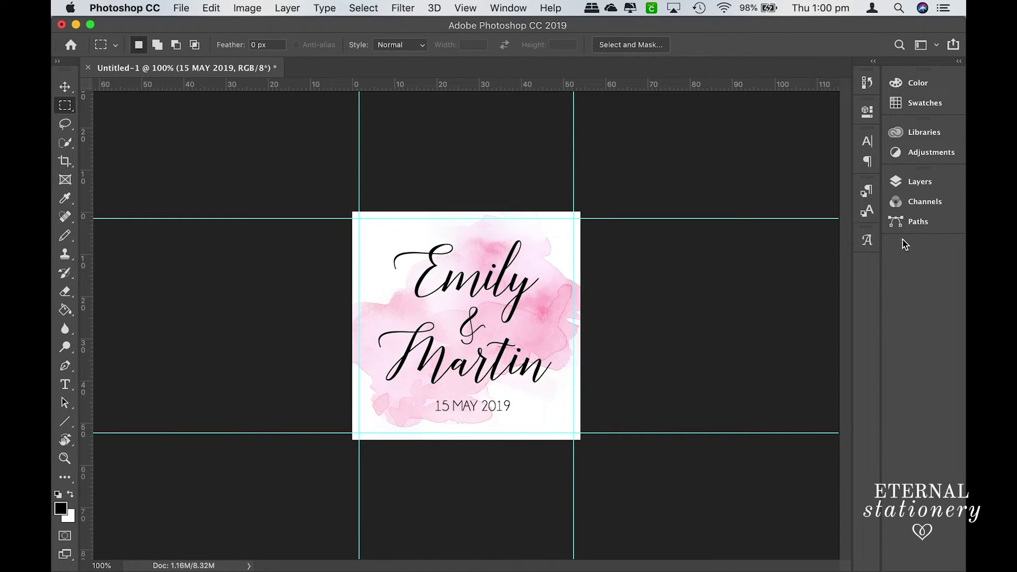
pyautogui.click(910, 182)
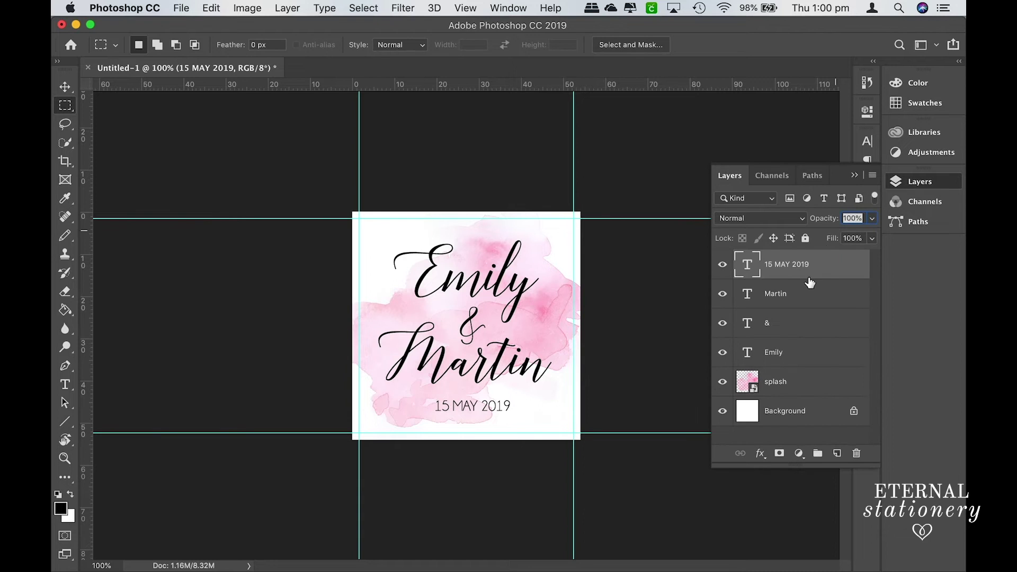
pyautogui.click(837, 453)
pyautogui.doubleClick(776, 263)
pyautogui.write('CROP')
pyautogui.press('Return')
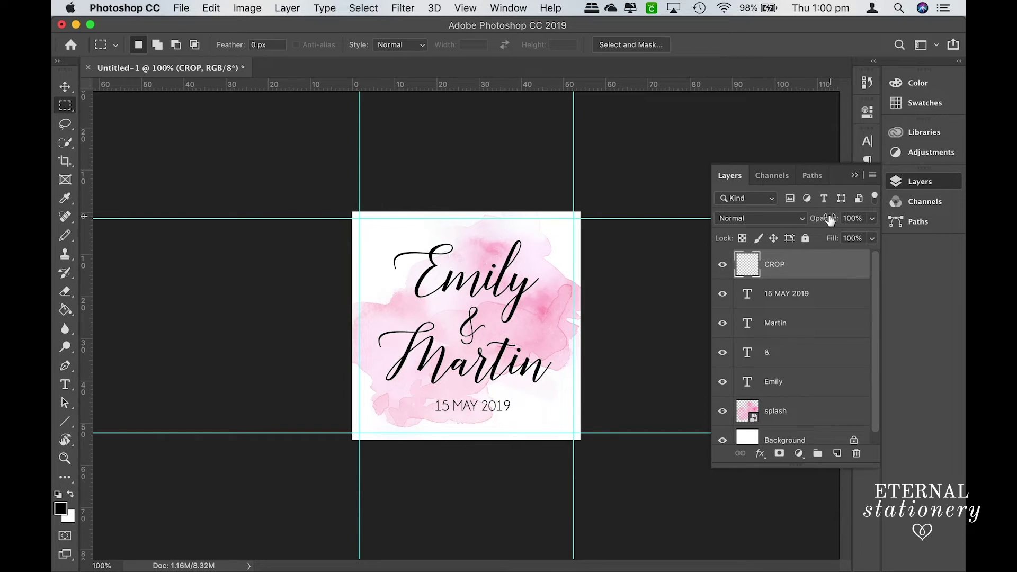
# Step: Select a single pixel row along the upper guide and stroke it 1 px black, centred, on the CROP layer
pyautogui.rightClick(65, 107)
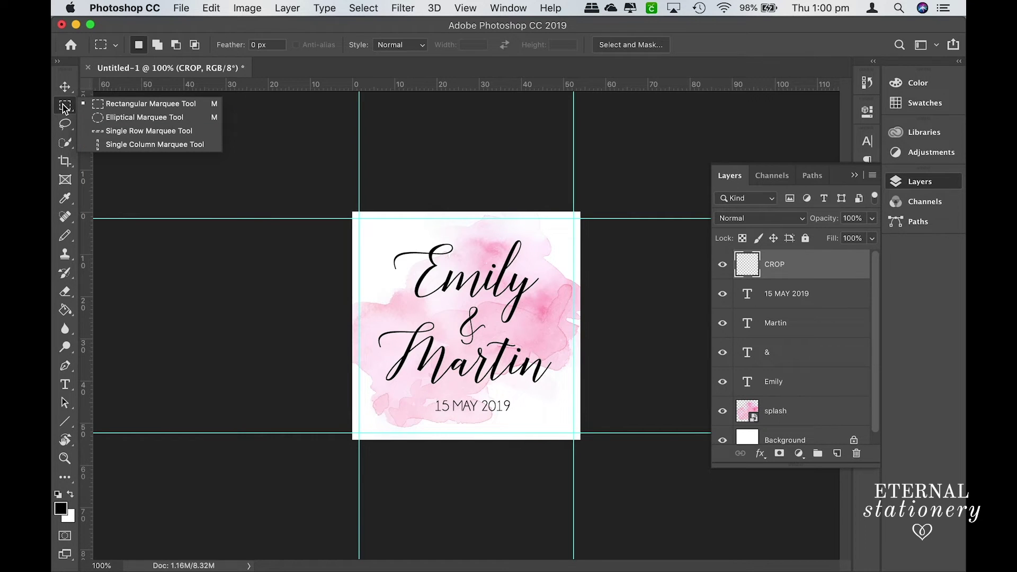
pyautogui.click(142, 134)
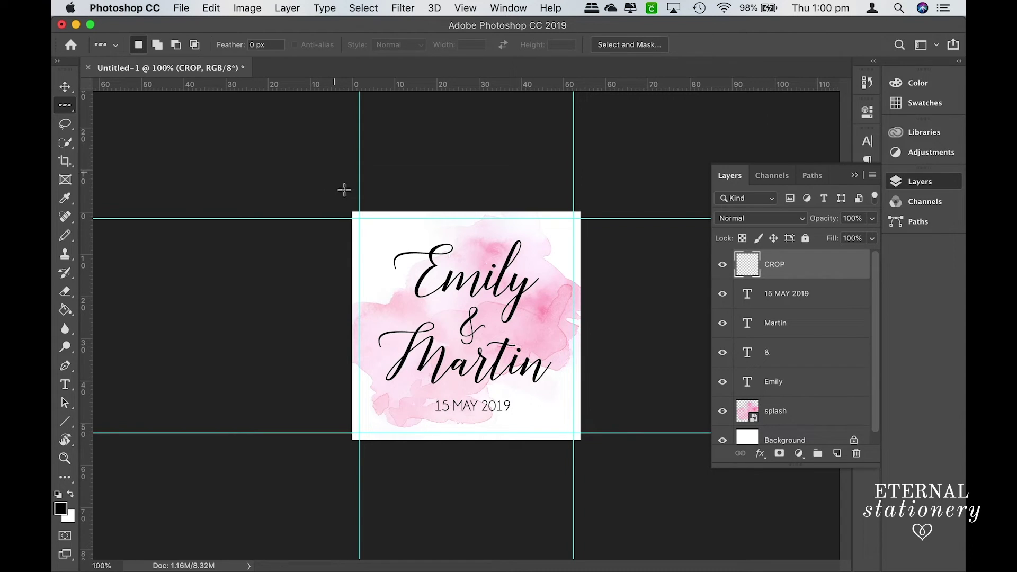
pyautogui.click(369, 218)
pyautogui.click(214, 9)
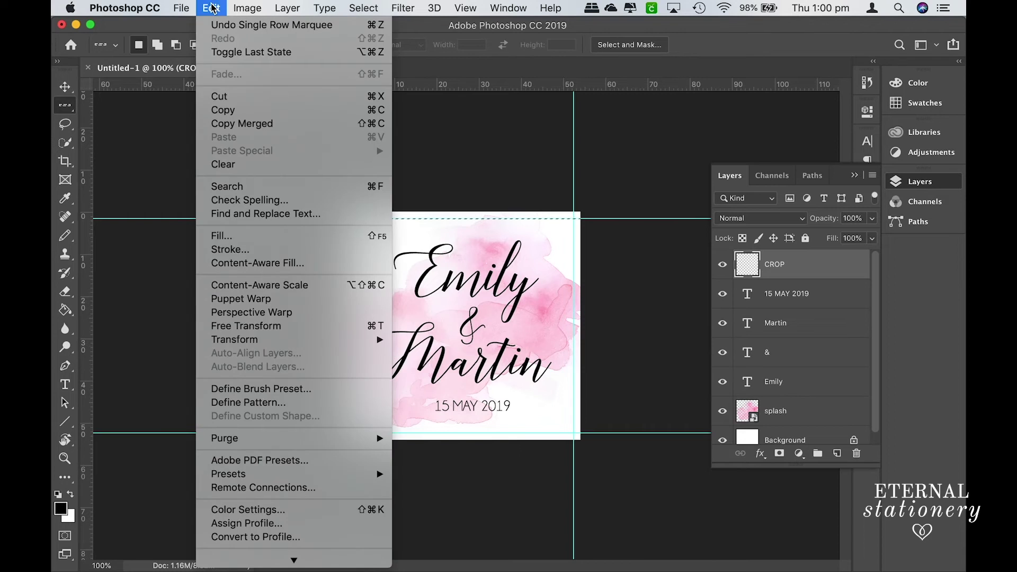
pyautogui.click(241, 253)
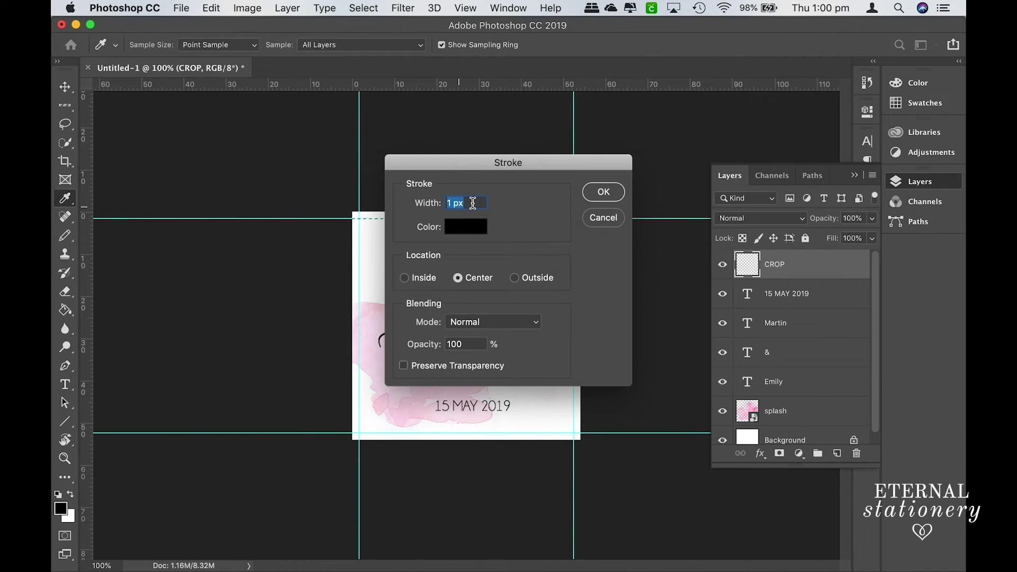
pyautogui.click(597, 194)
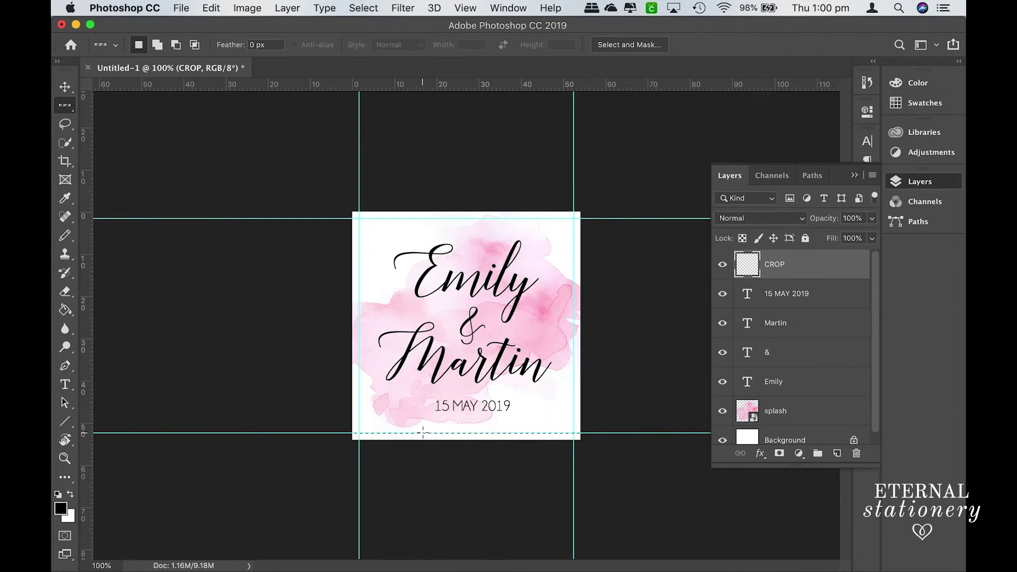
# Step: Stroke a single-row selection along the lower guide with a 1 px black centred line
pyautogui.click(220, 9)
pyautogui.click(231, 250)
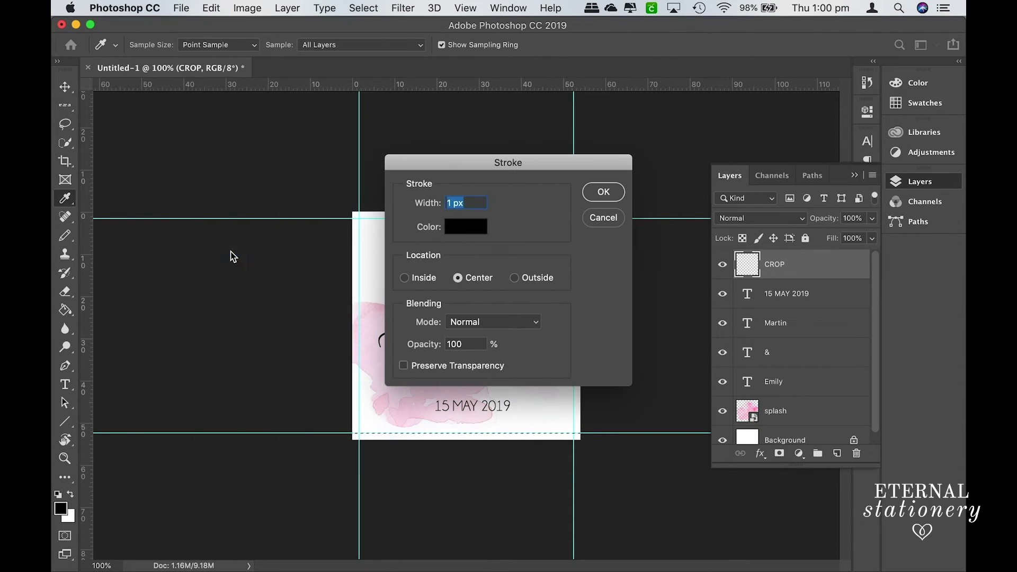
pyautogui.click(603, 191)
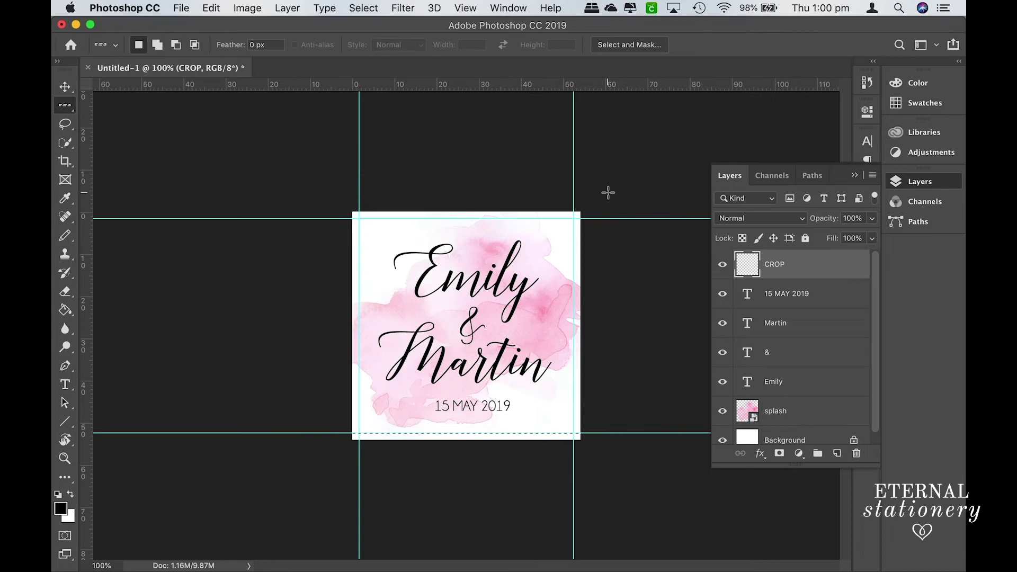
# Step: Select a single pixel column along the left guide and stroke it on the CROP layer
pyautogui.click(69, 110)
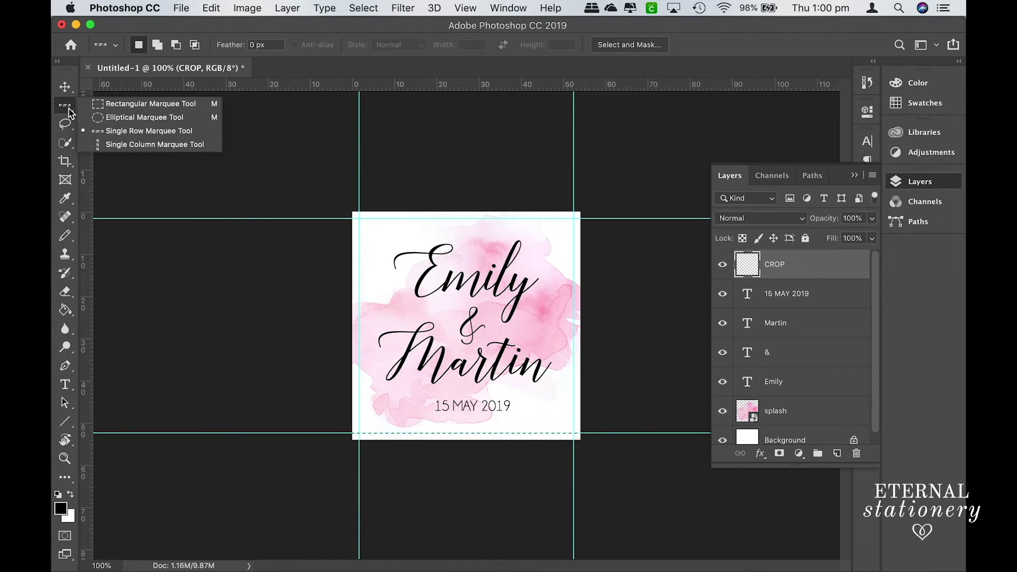
pyautogui.click(144, 144)
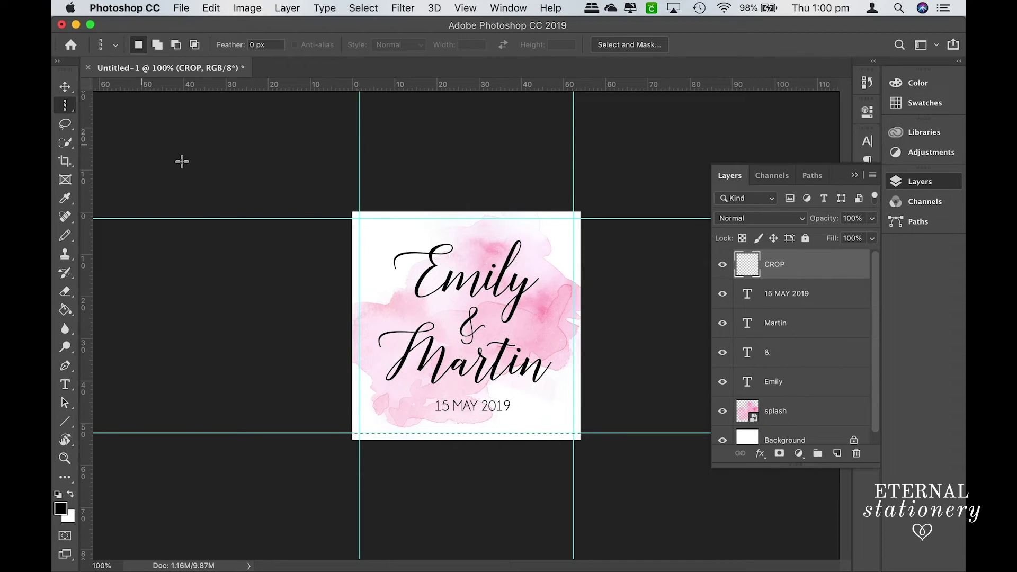
pyautogui.click(359, 262)
pyautogui.click(221, 8)
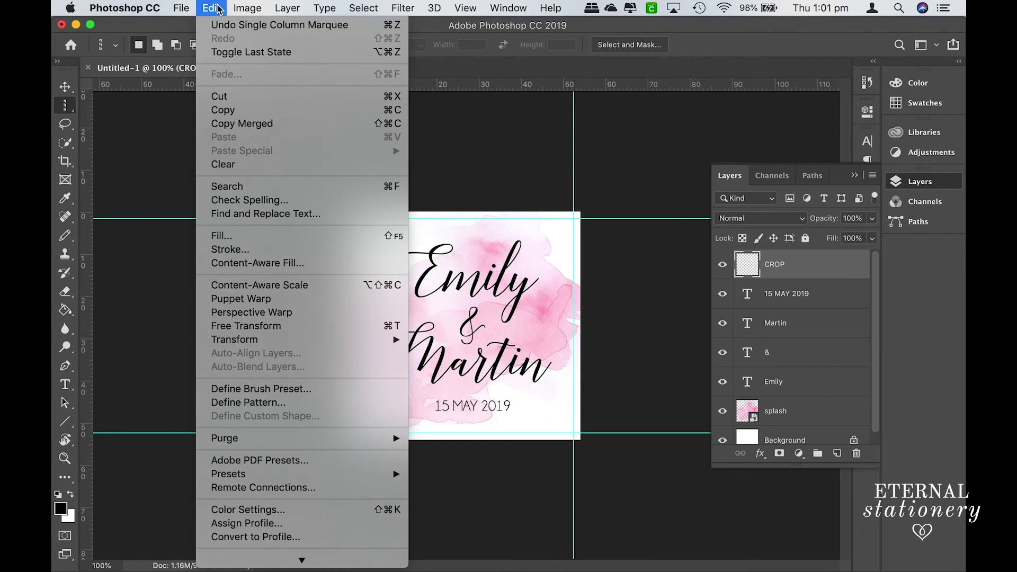
pyautogui.click(231, 249)
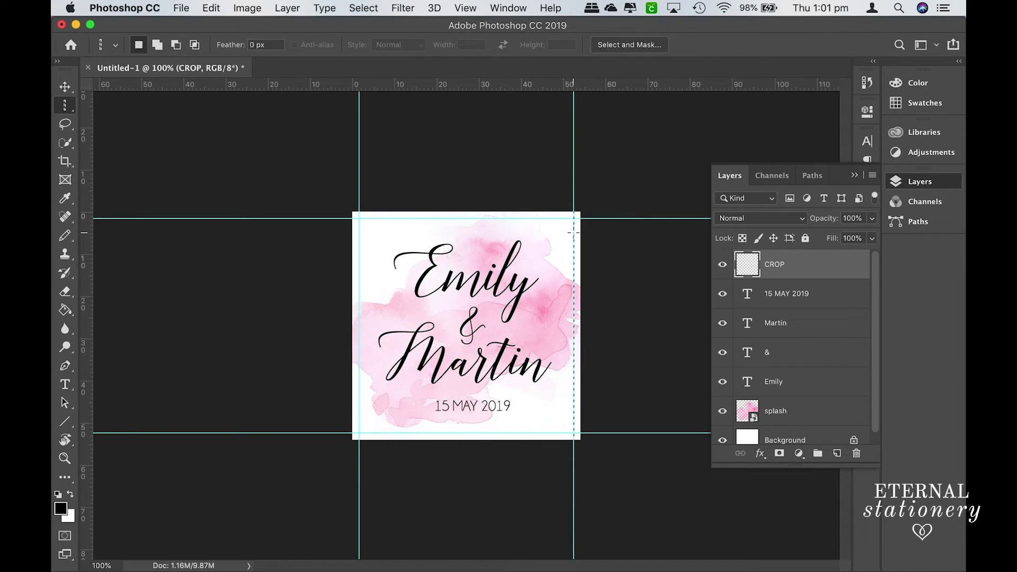
# Step: Stroke a single-column selection along the right guide with a 1 px black centred line
pyautogui.click(215, 9)
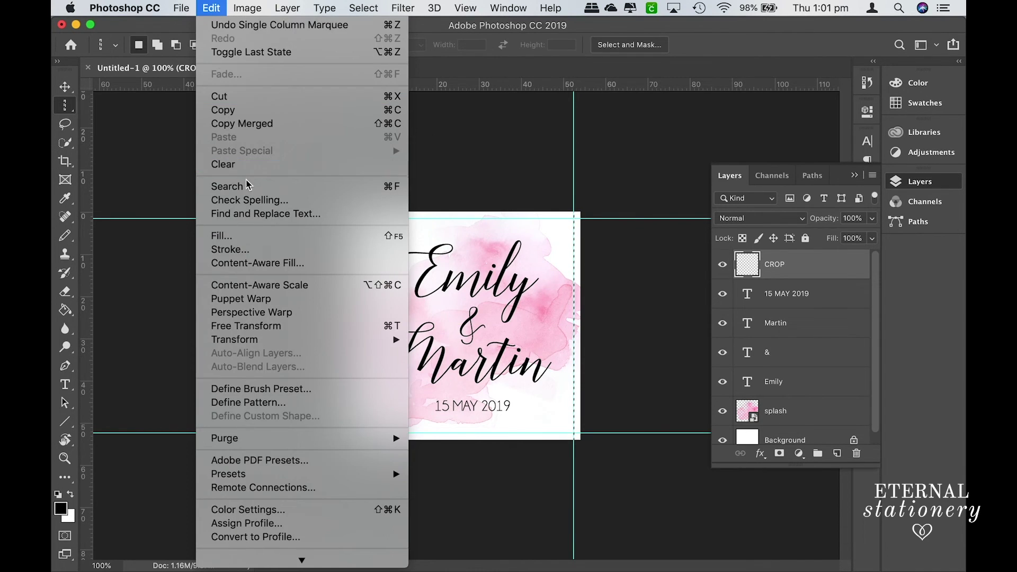
pyautogui.click(247, 249)
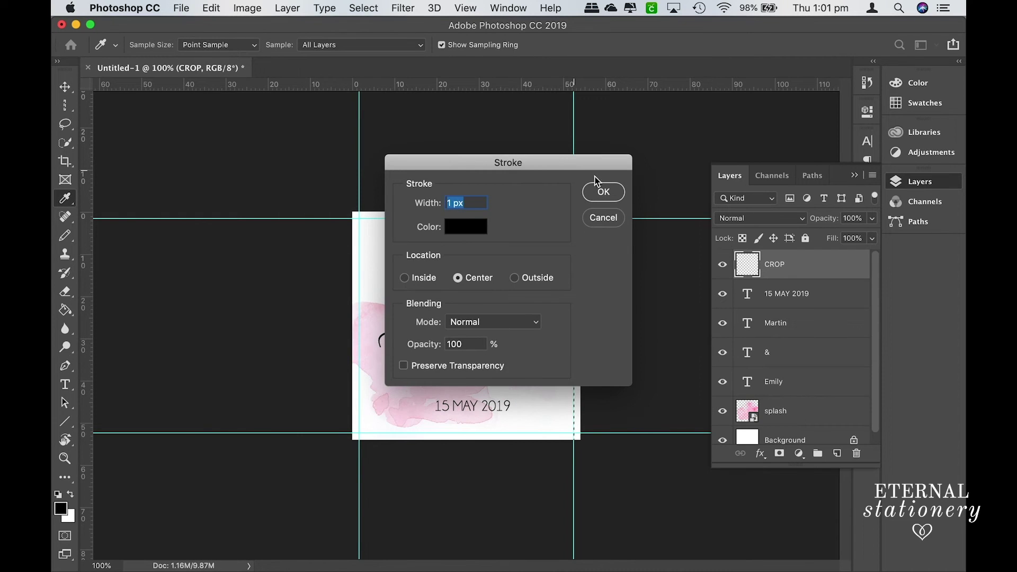
pyautogui.click(603, 192)
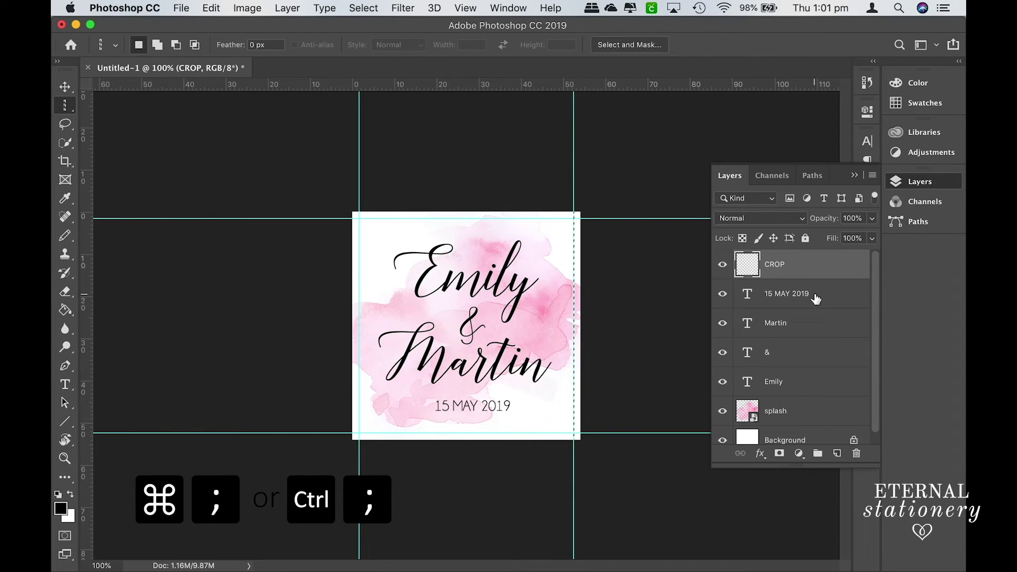
# Step: Hide the guides and deselect the remaining column selection
pyautogui.press('super+semicolon')
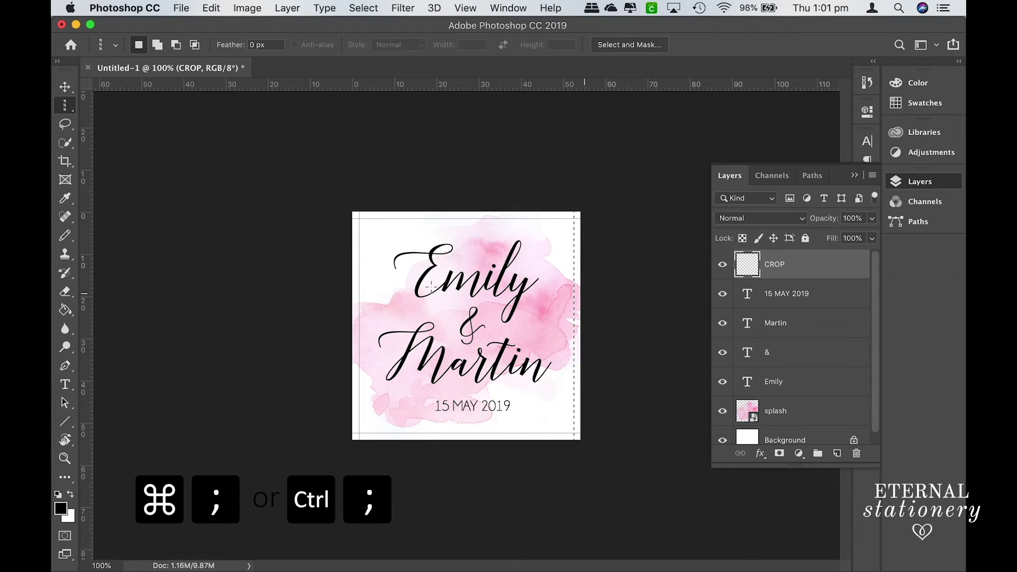
pyautogui.rightClick(429, 260)
pyautogui.click(444, 263)
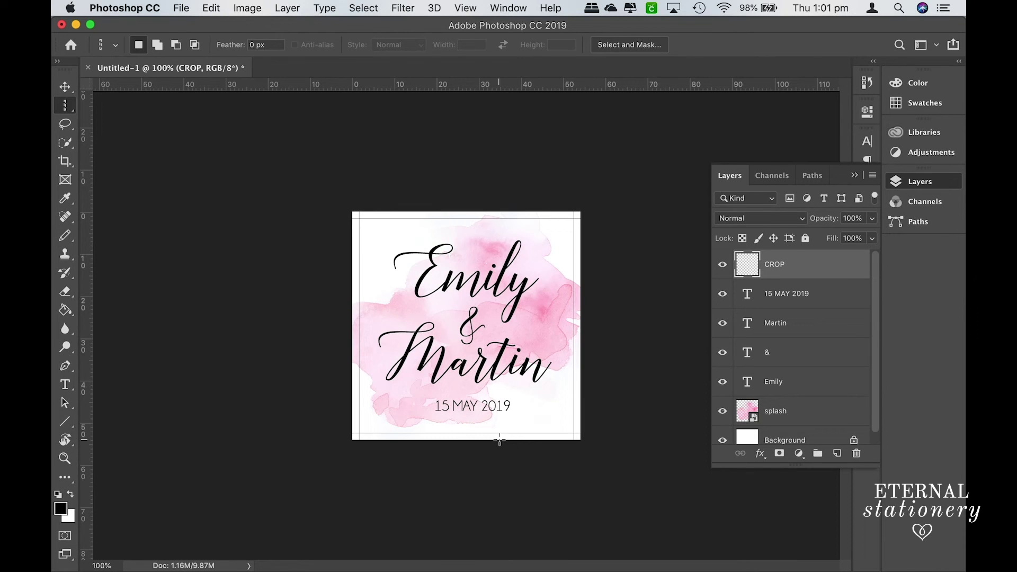
# Step: Select a rectangle just outside the crop-line intersections, delete the enclosed lines from the CROP layer to leave only corner crop marks, and deselect
pyautogui.click(66, 106)
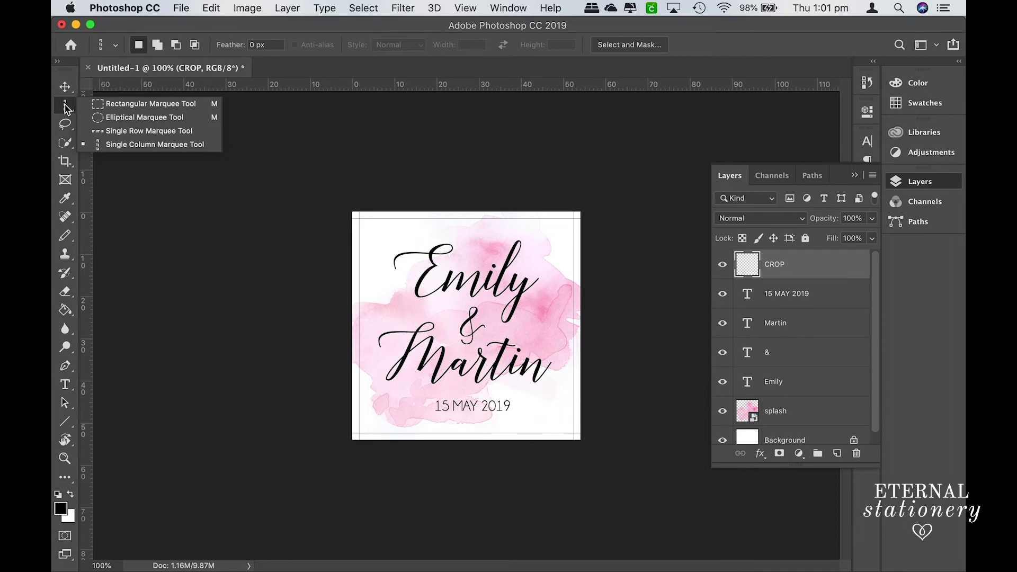
pyautogui.click(129, 109)
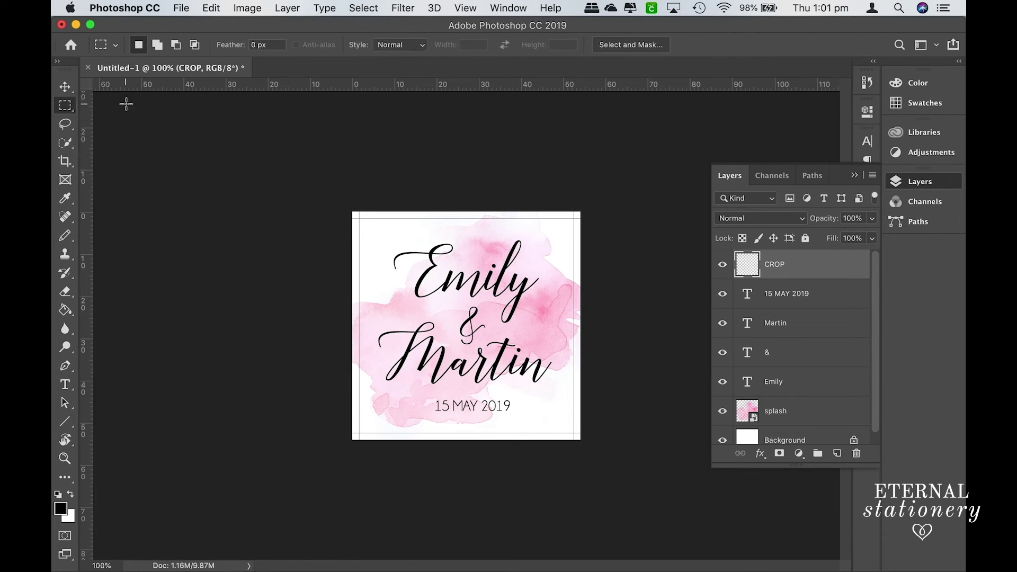
pyautogui.scroll(3, 361, 201)
pyautogui.scroll(2, 362, 202)
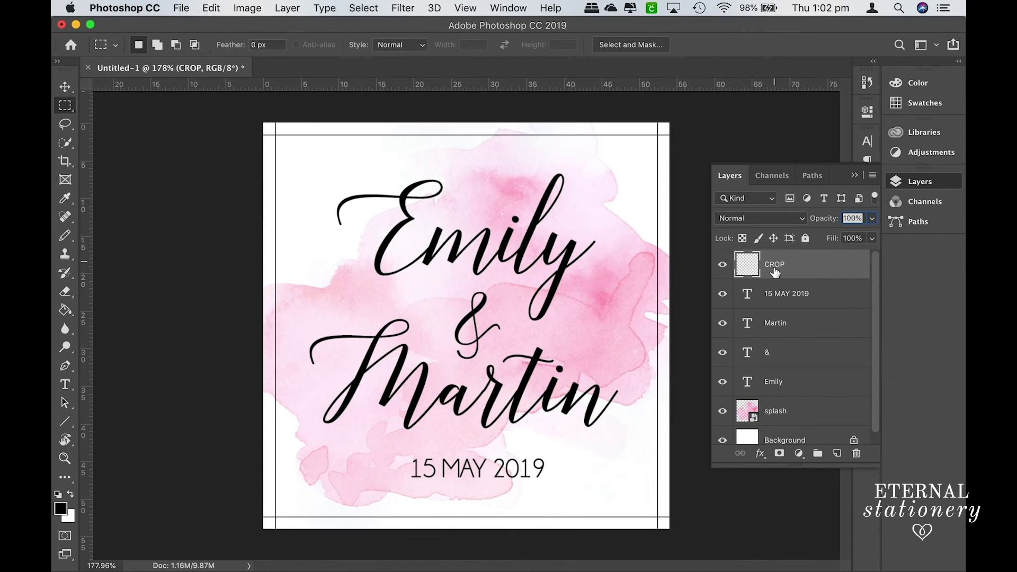
pyautogui.click(855, 175)
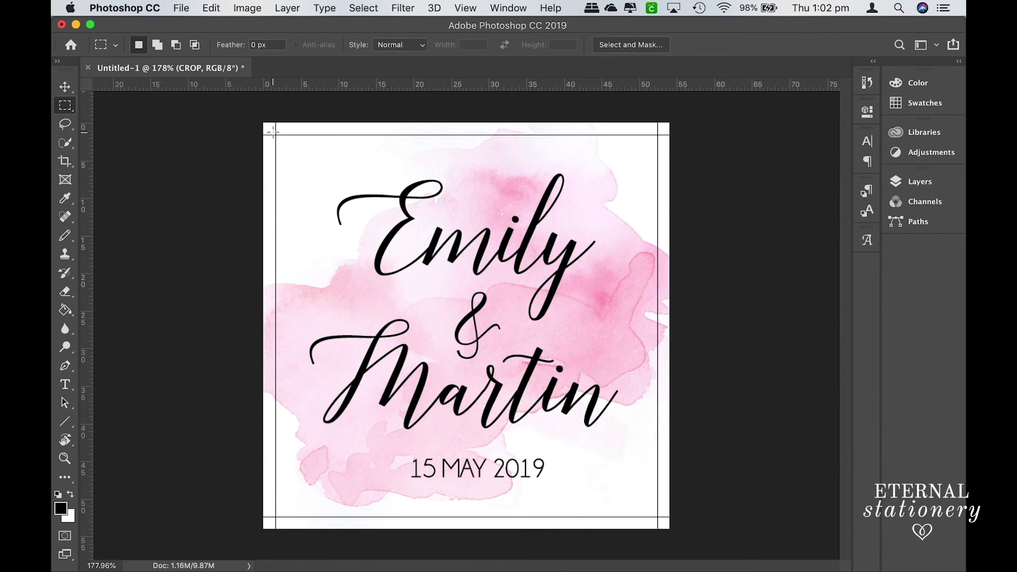
pyautogui.moveTo(273, 131); pyautogui.dragTo(659, 521)
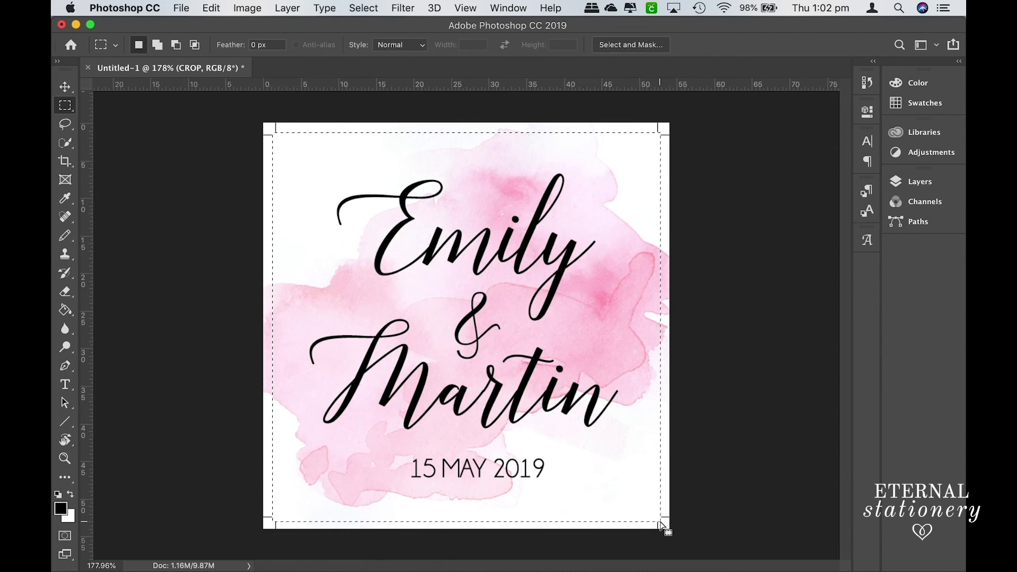
pyautogui.rightClick(399, 300)
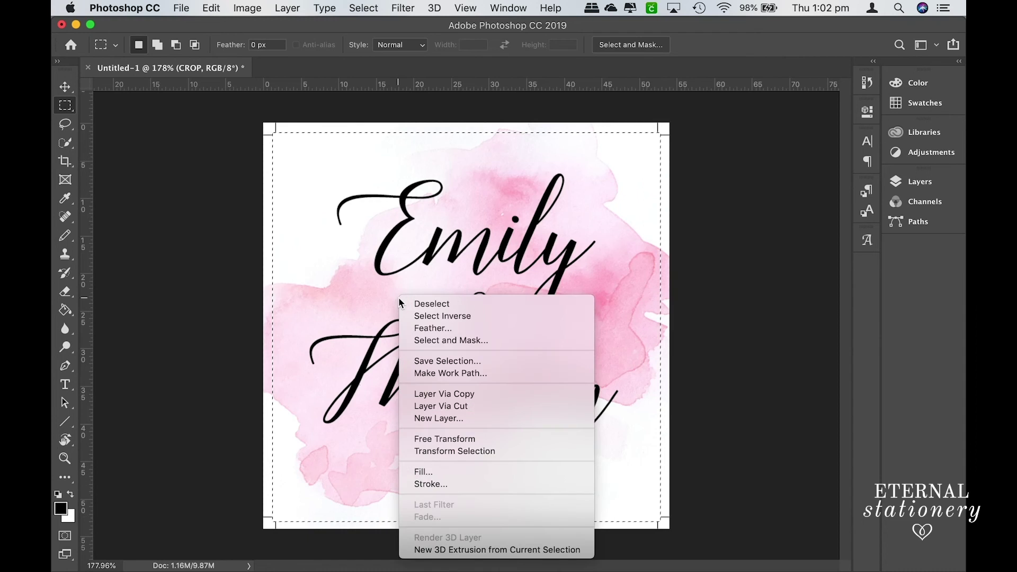
pyautogui.click(411, 303)
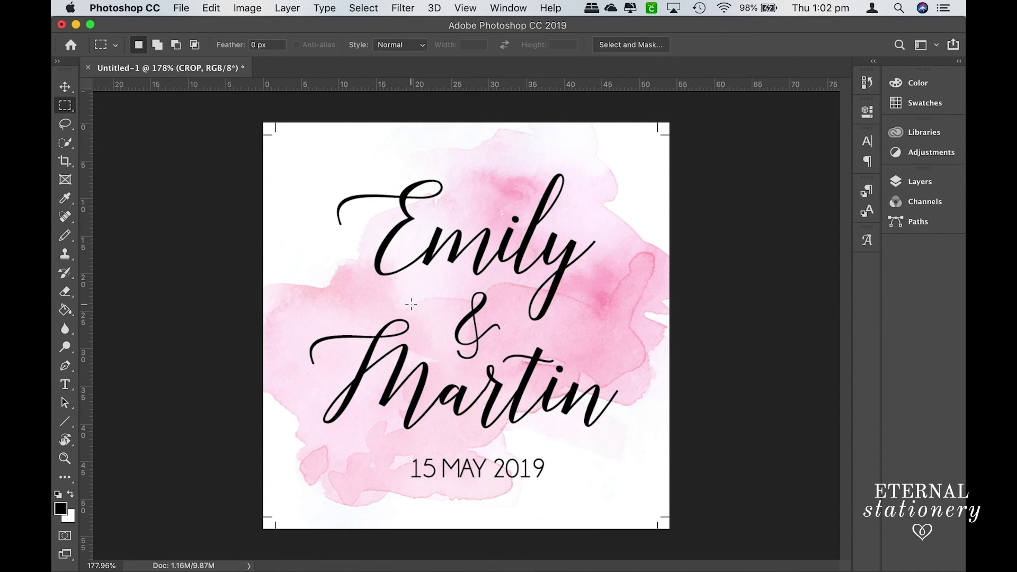
pyautogui.press('super+plus')
pyautogui.press('super+0')
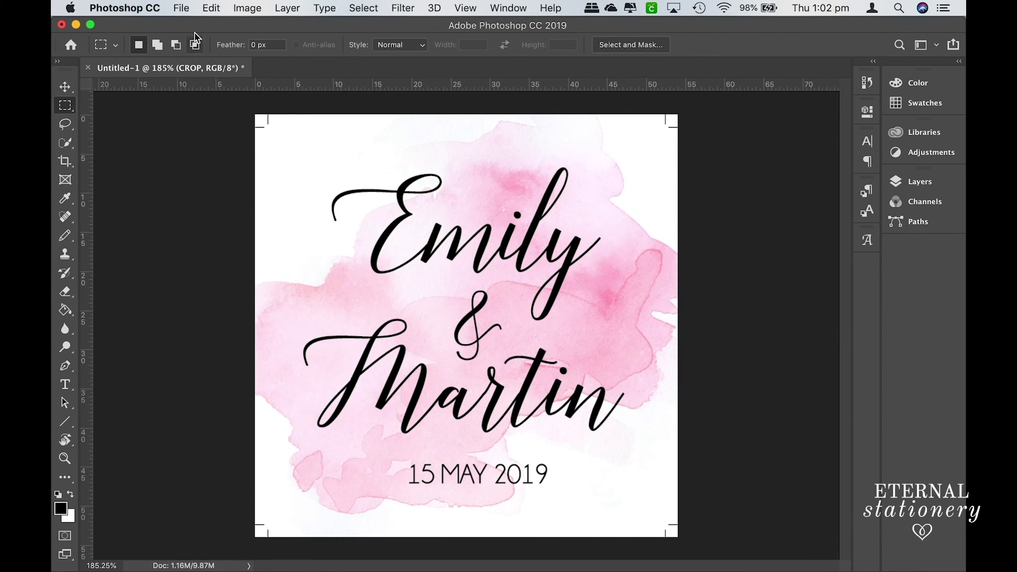
# Step: Save the design in the Splash folder as a Photoshop PDF named MONOGRAMTAG, with layers and the embedded color profile kept
pyautogui.click(181, 8)
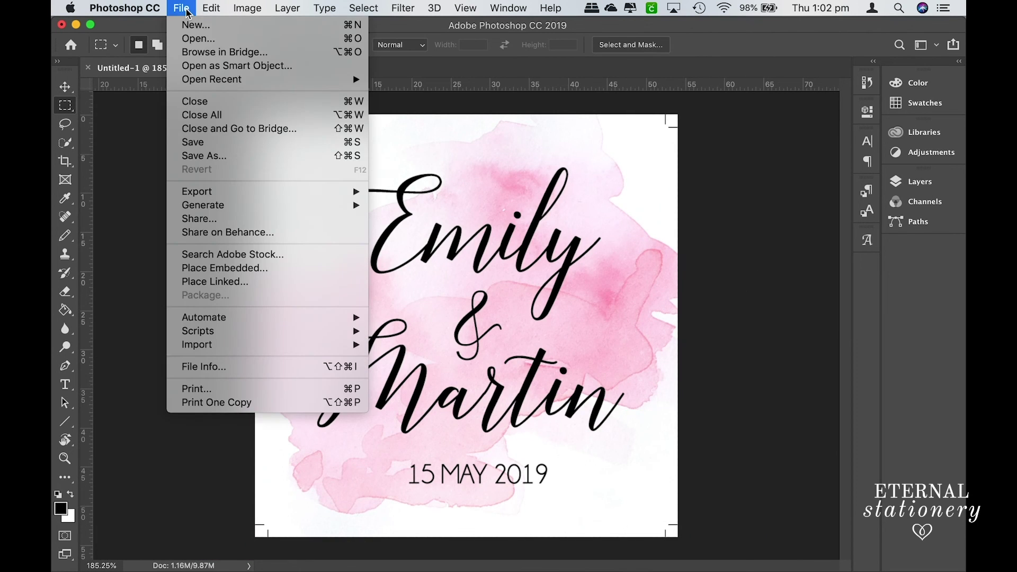
pyautogui.click(229, 157)
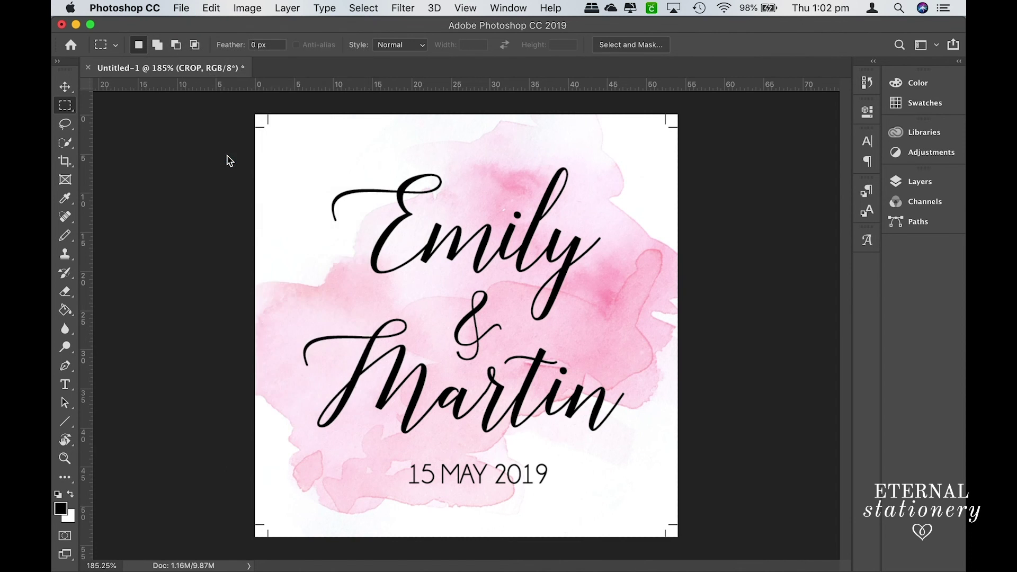
pyautogui.click(460, 411)
pyautogui.moveTo(459, 500)
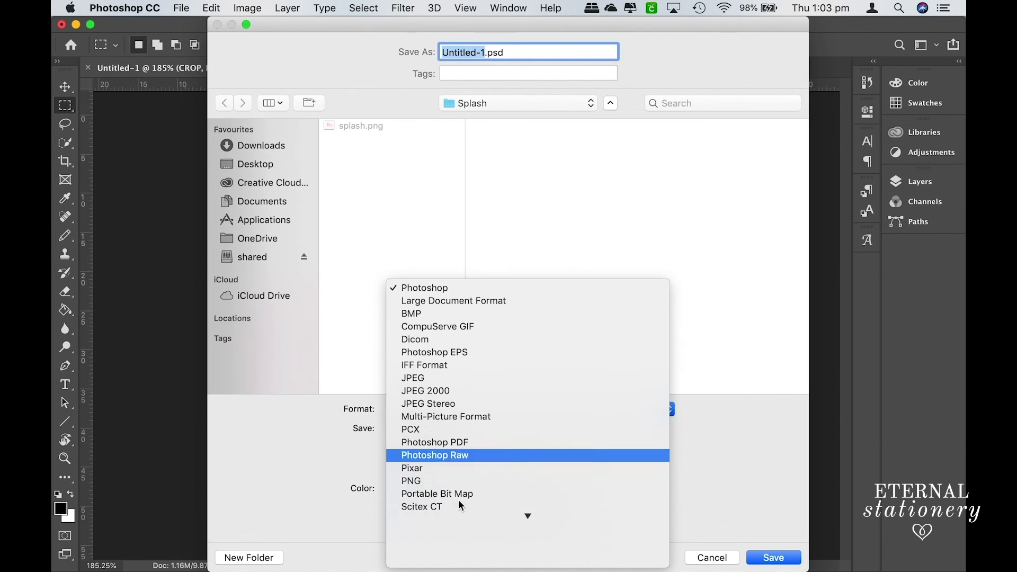
pyautogui.click(472, 443)
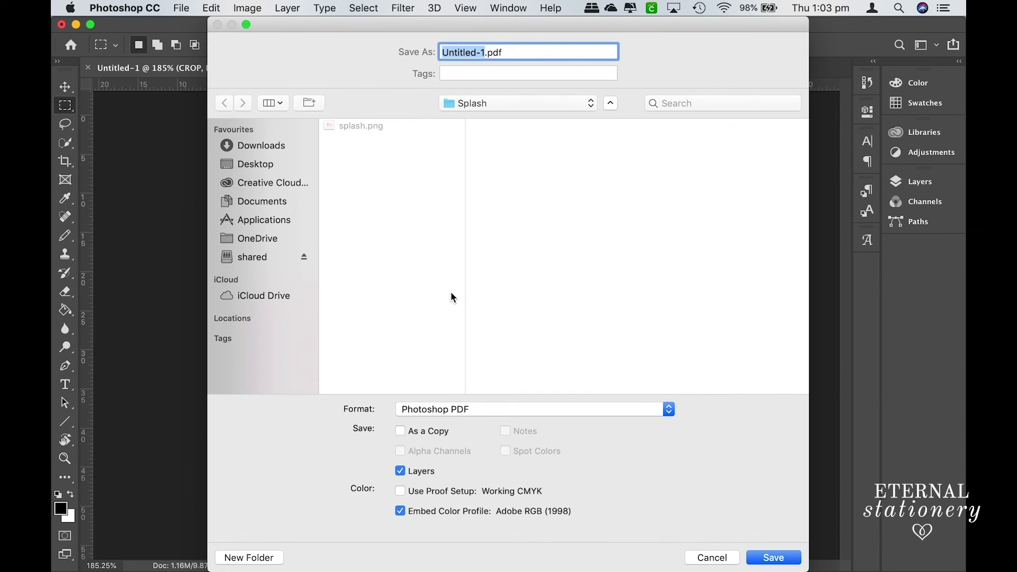
pyautogui.write('MONOGRAM')
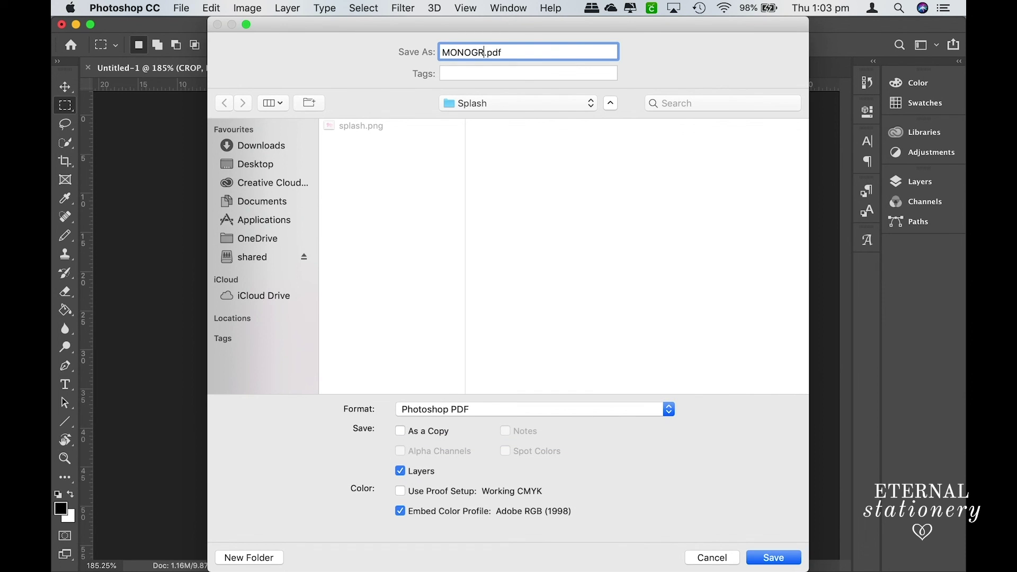
pyautogui.write('TAG')
pyautogui.click(788, 563)
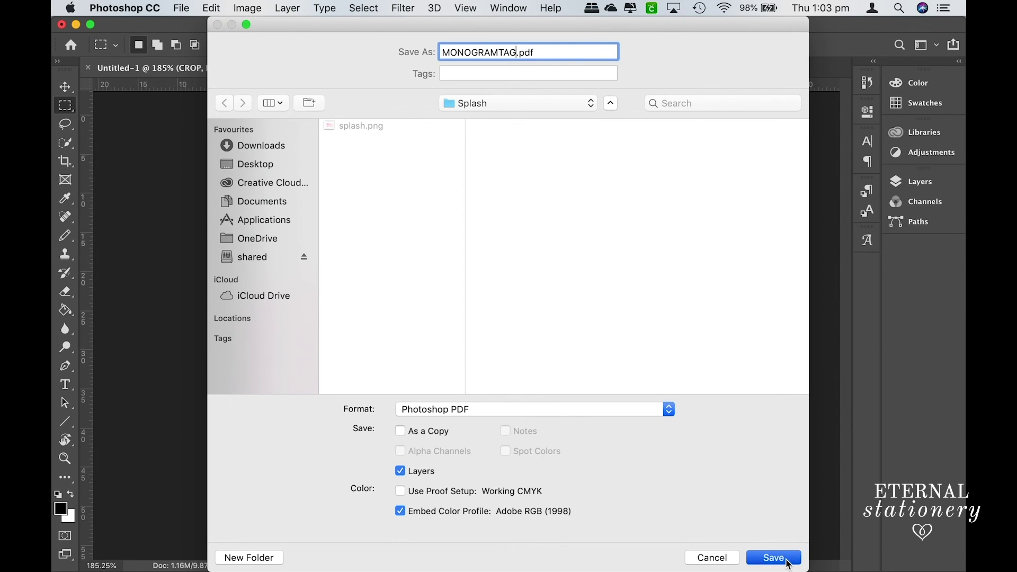